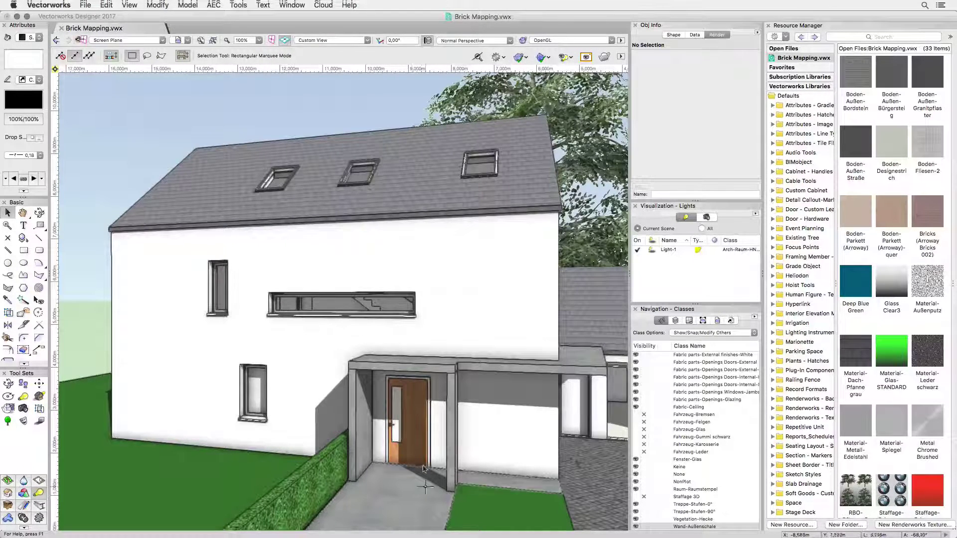
Step: Locate the upper wall's 46er standard EG style in the Resource Manager and inspect its Klinker component
click(389, 266)
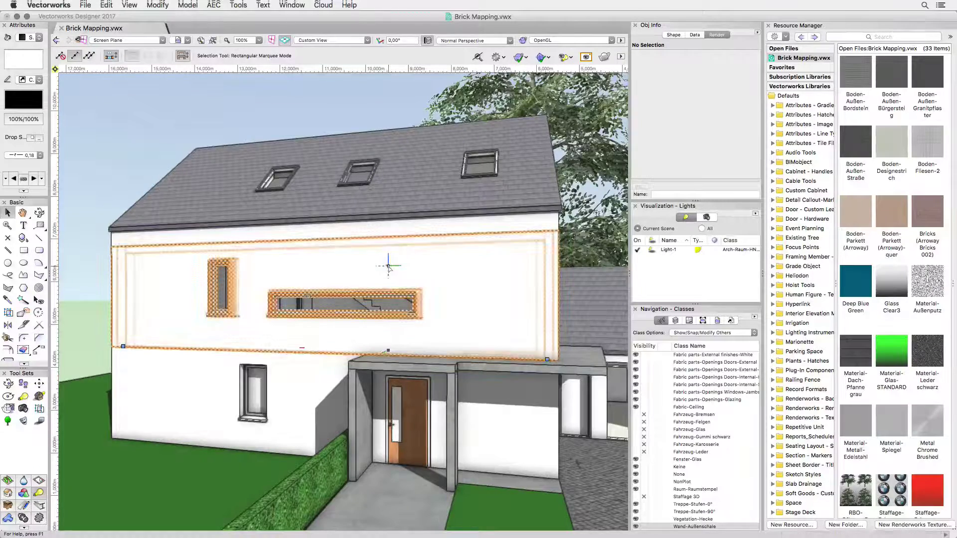
right_click(389, 266)
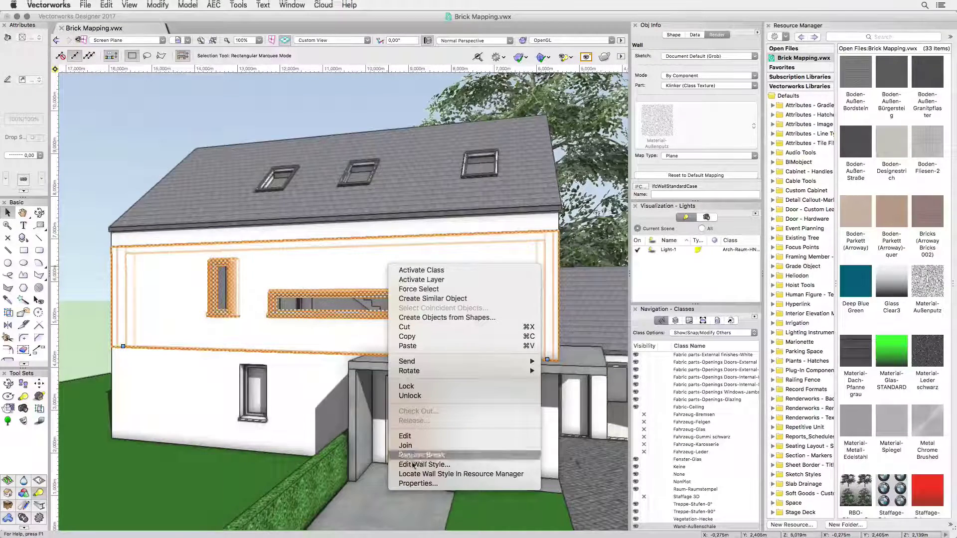
click(410, 473)
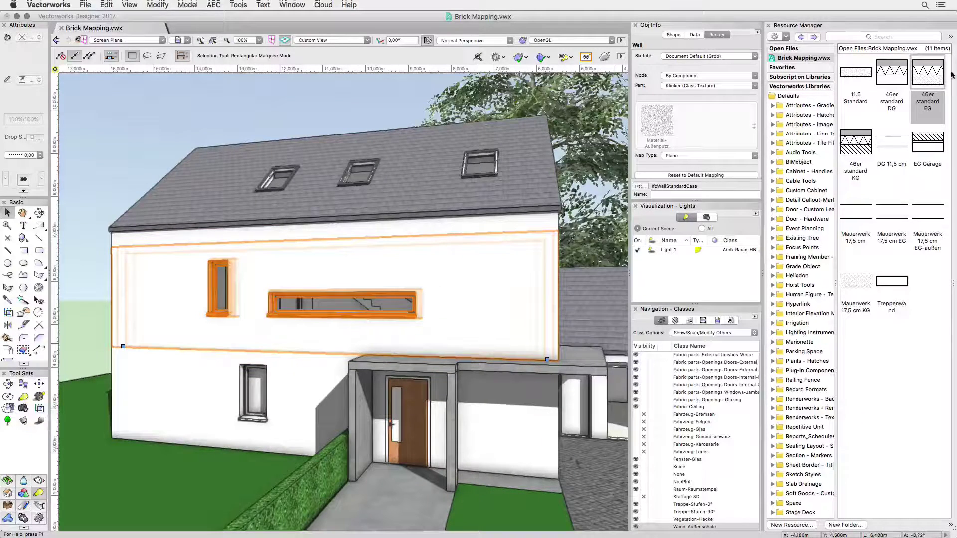
double_click(928, 76)
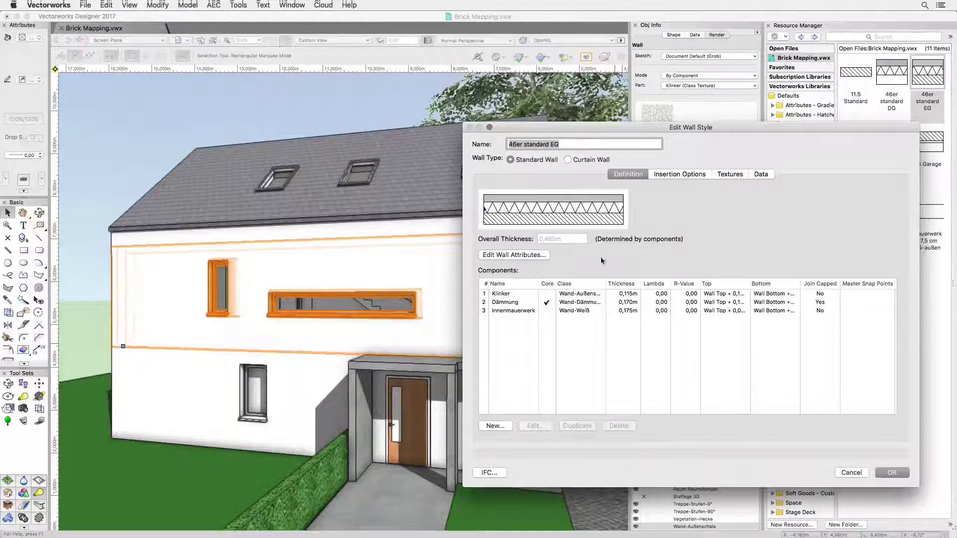
click(526, 296)
double_click(525, 294)
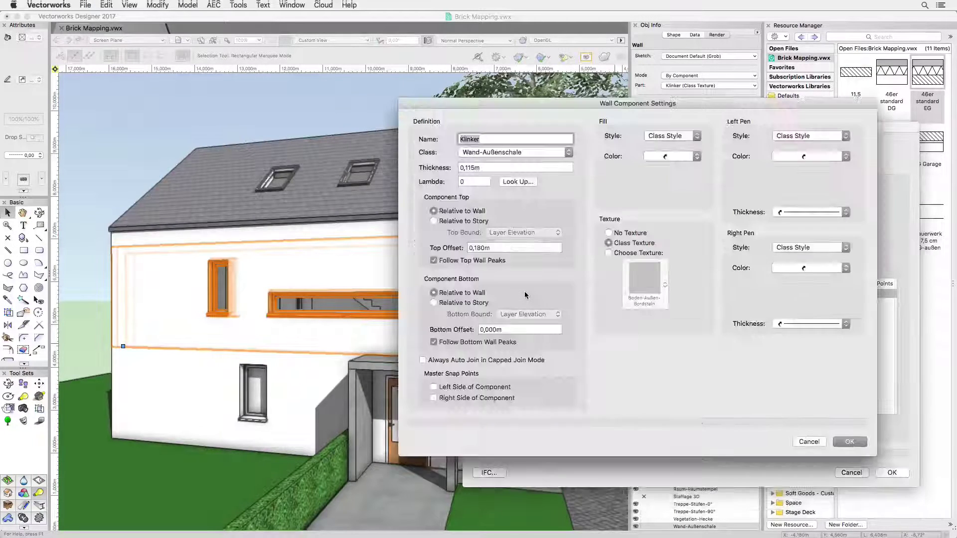
key(Return)
key(Return)
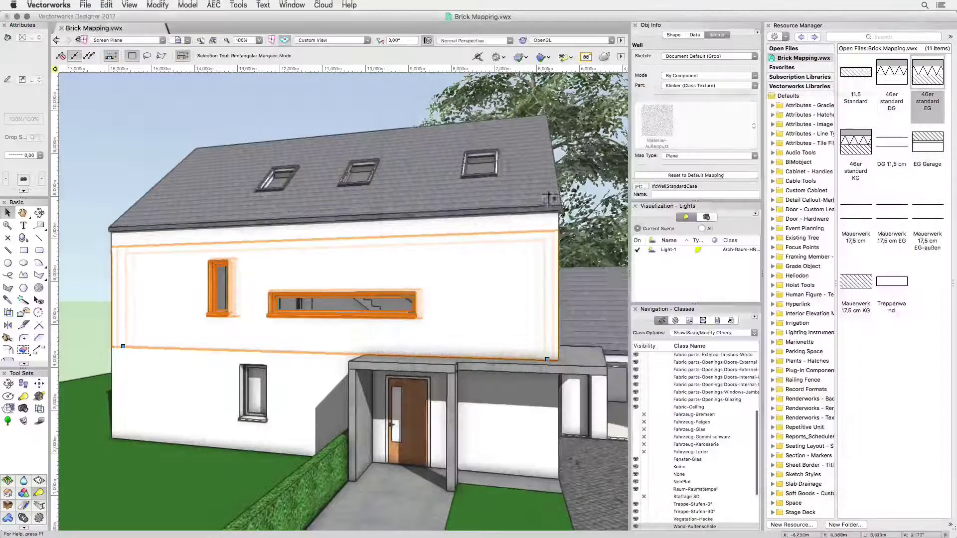
Step: Assign the Bricks (Arroway Bricks 002) texture to the Wand-Außenschale class
right_click(706, 527)
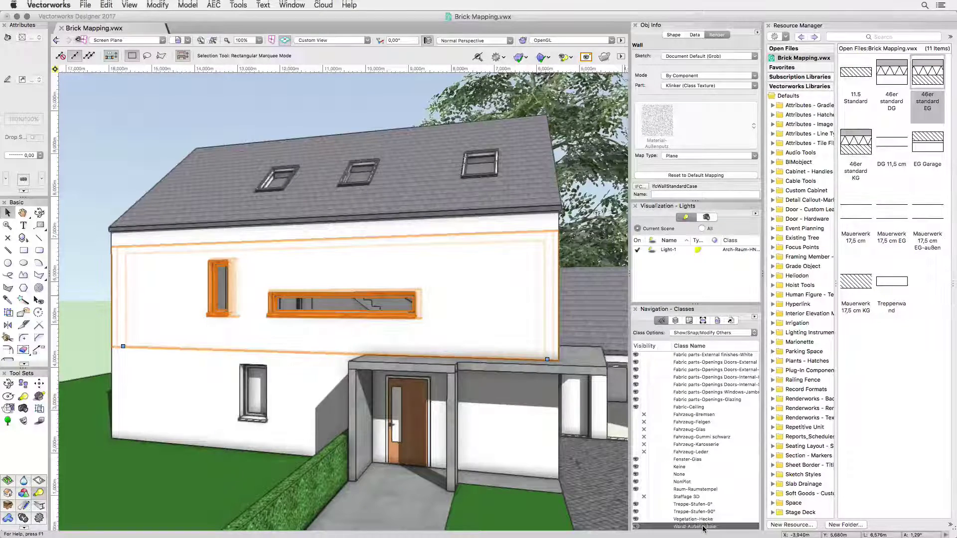
click(716, 537)
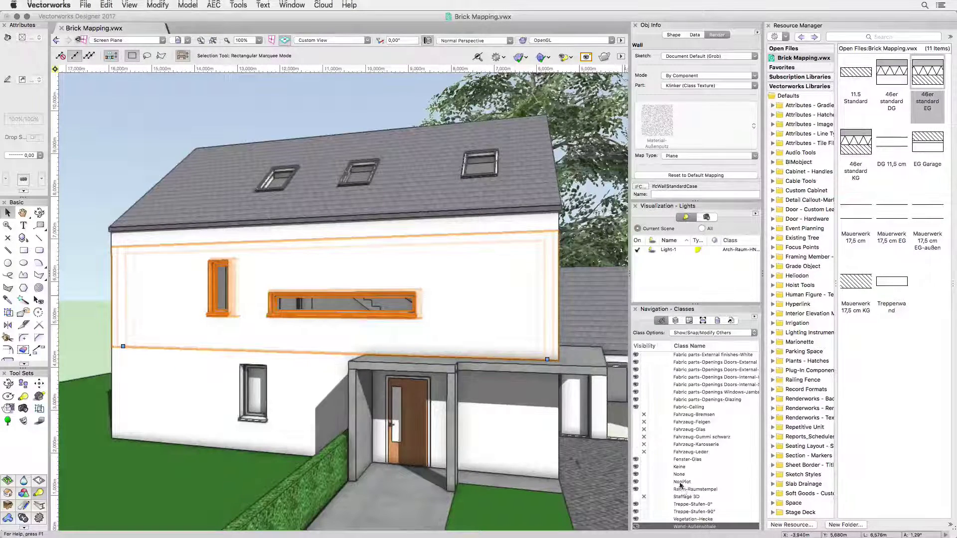
click(665, 349)
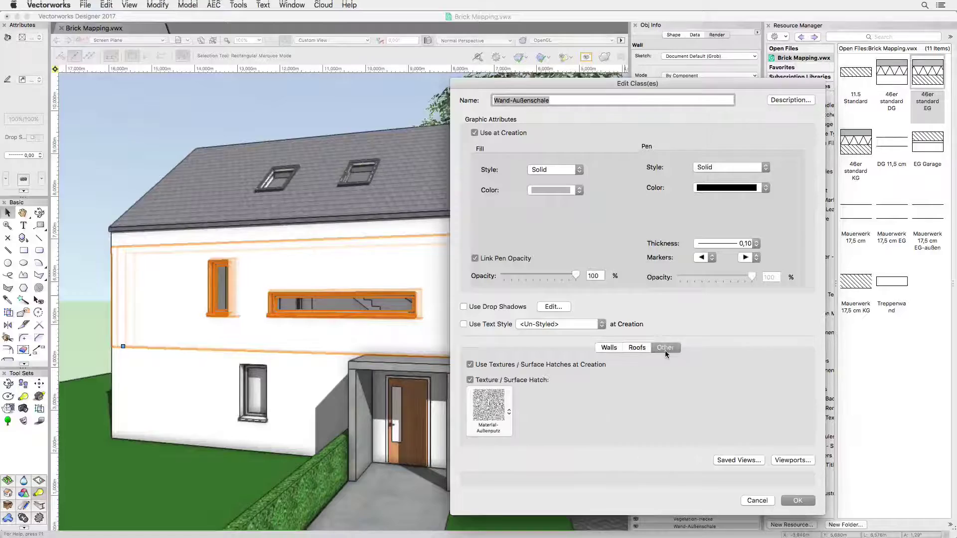
click(499, 406)
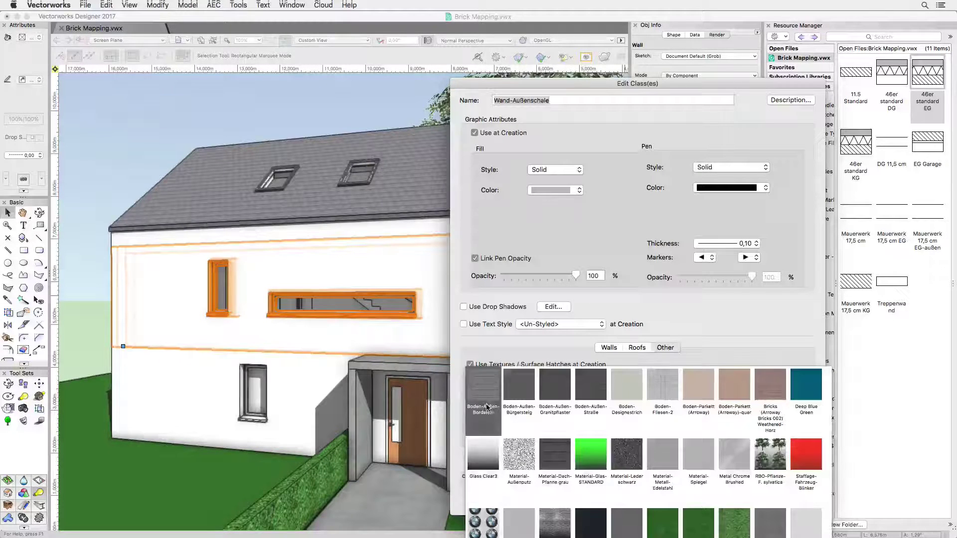
click(757, 389)
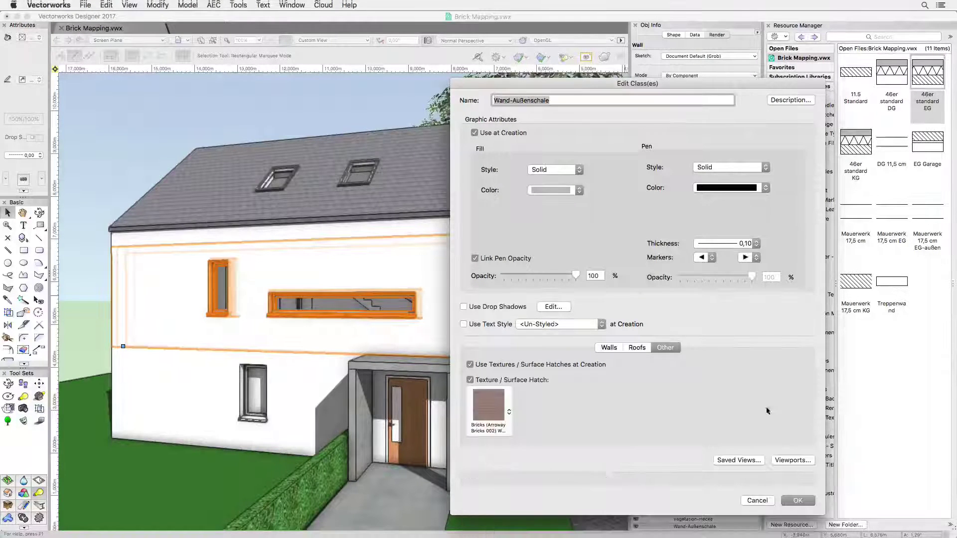
key(Return)
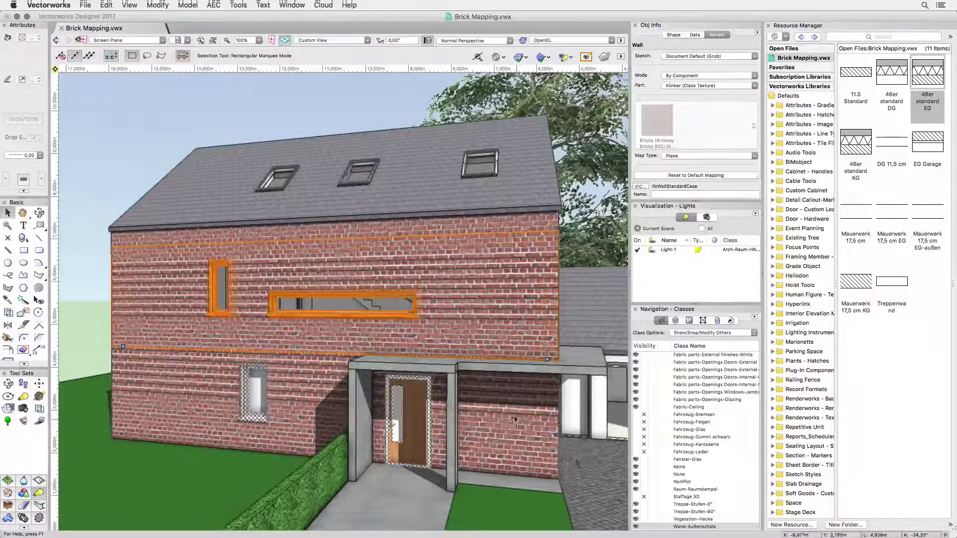
Step: Force Select the lower wall and drag its plane-mapped brick texture to offset the pattern
key(Escape)
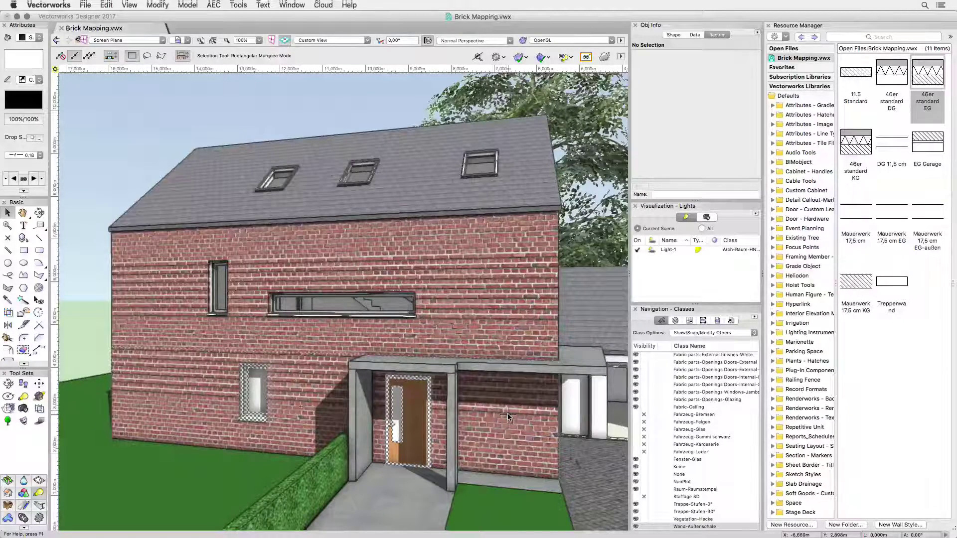
right_click(508, 416)
click(512, 438)
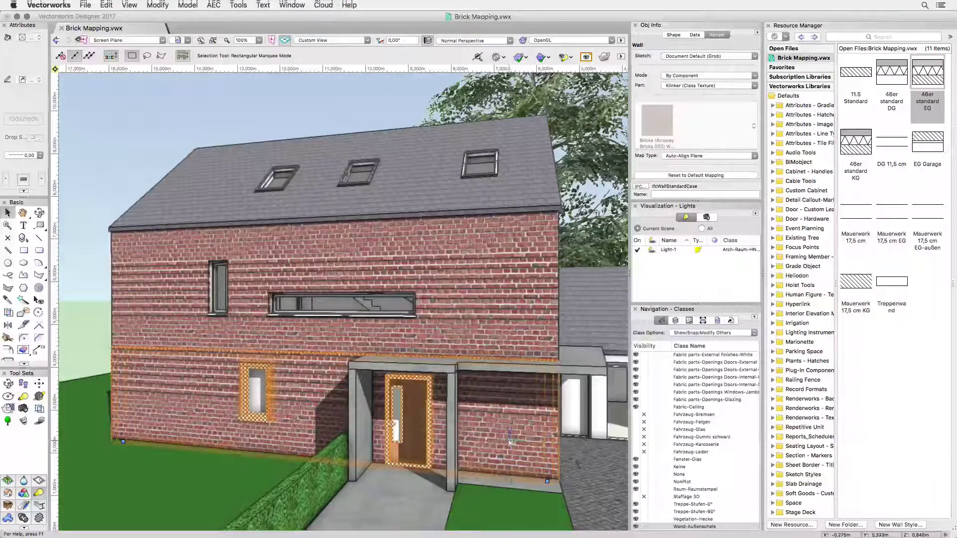
click(9, 313)
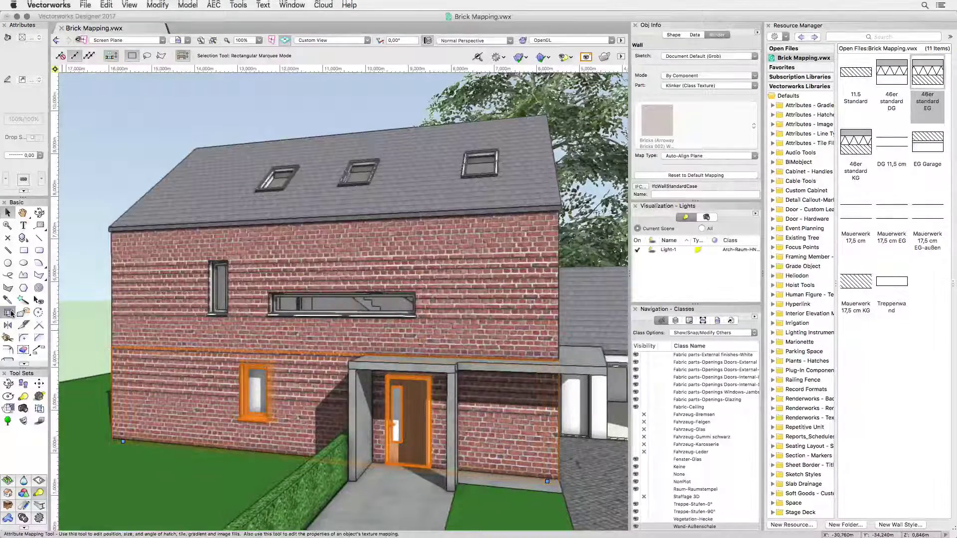
key(Return)
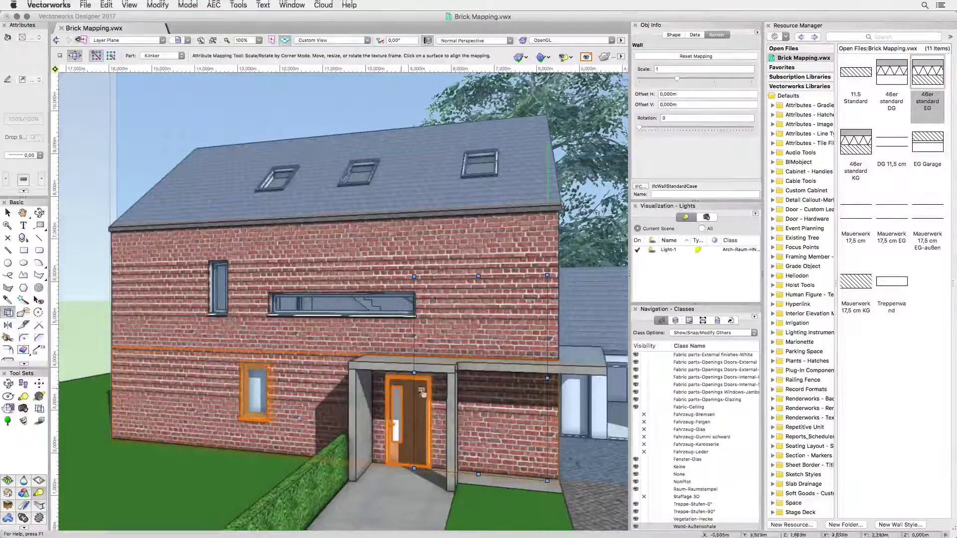
drag(513, 403, 509, 427)
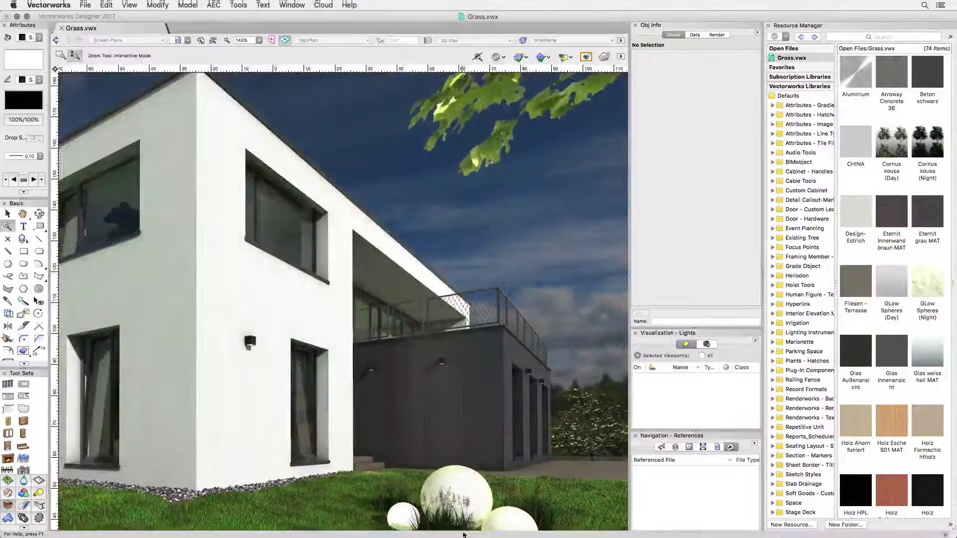
Step: Zoom into the rendered grass lawn scene
key(c)
scroll(464, 524, up, 3)
scroll(464, 524, up, 5)
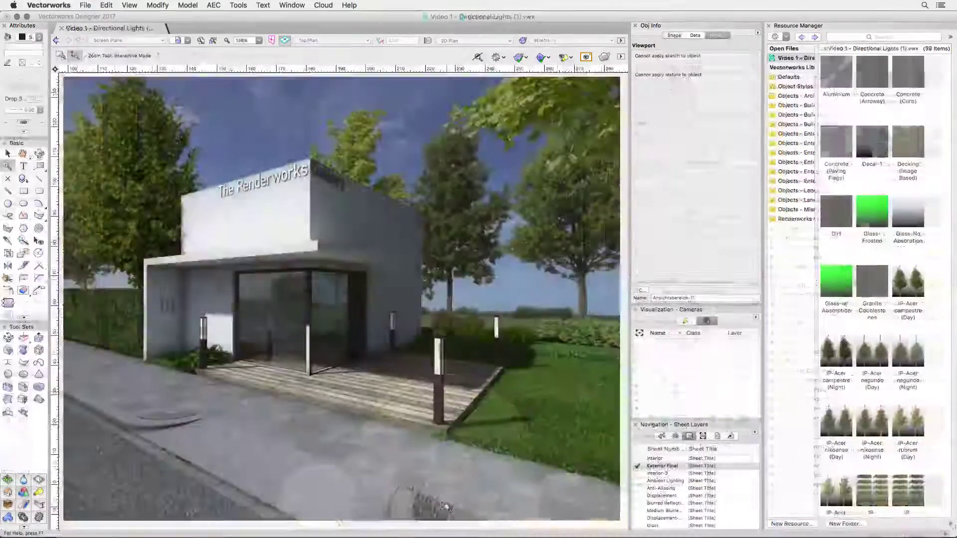
Step: Zoom in on the Directional Lights and optician shop renders
scroll(443, 491, up, 5)
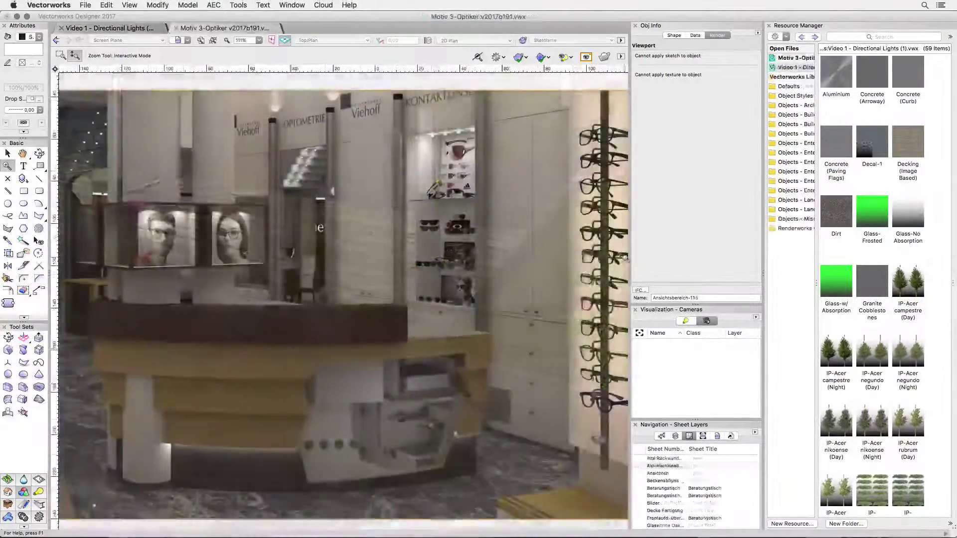
scroll(621, 253, up, 5)
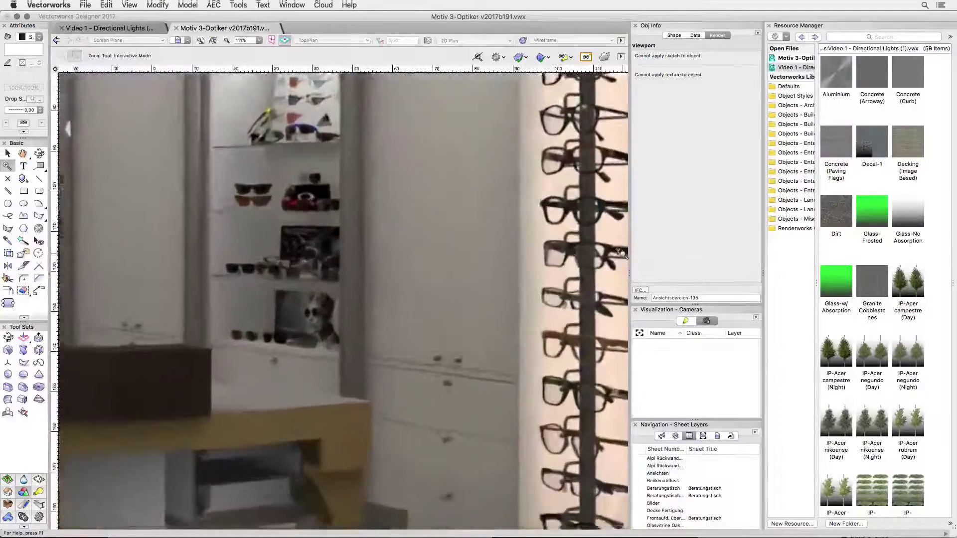
scroll(621, 253, up, 5)
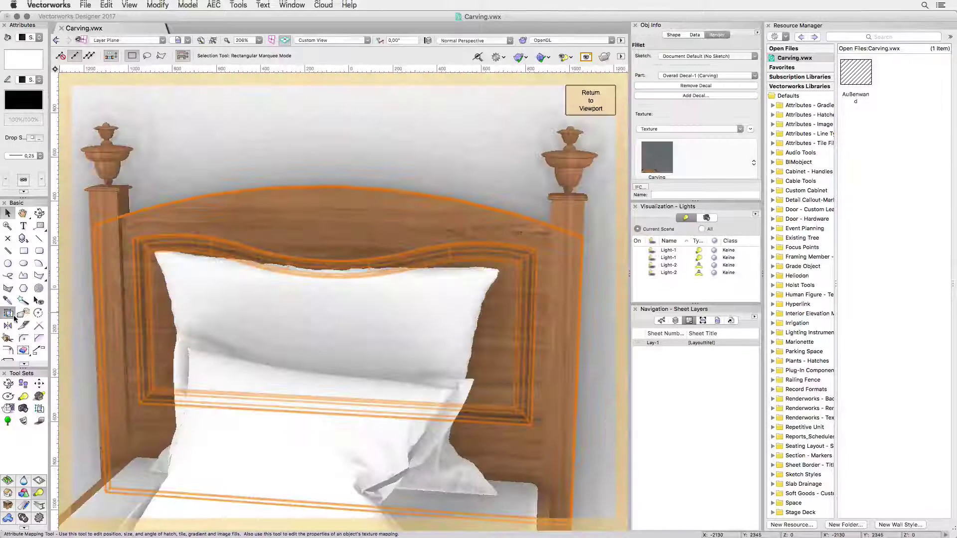
Step: Activate the Attribute Mapping tool on the headboard's carved ornament
click(9, 313)
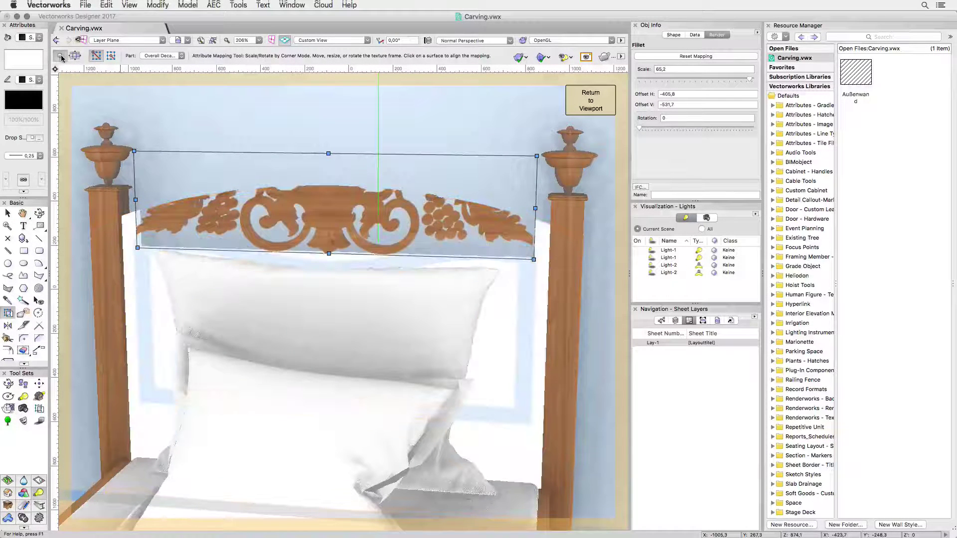
Step: Set the carving decal to Original (non-repeating) mode and nudge it into place on the headboard
click(77, 59)
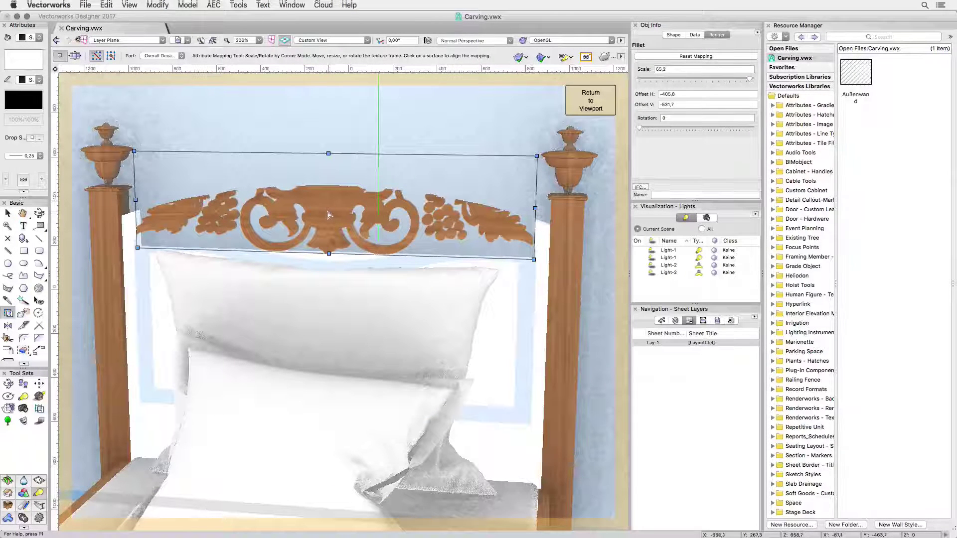
drag(326, 210, 329, 204)
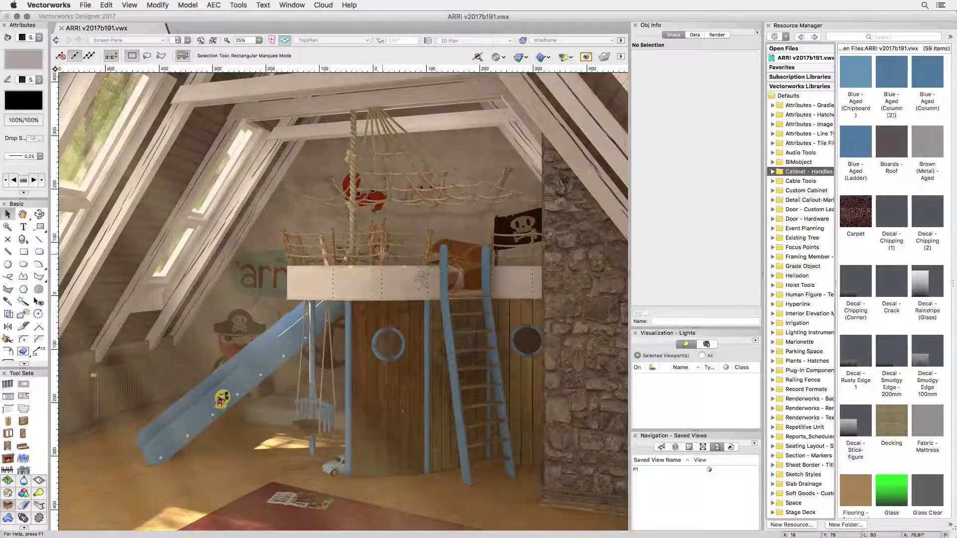
Step: Zoom in on the railing and ship's wheel and open the design layer behind the attic viewport
click(383, 253)
key(c)
drag(383, 254, 369, 103)
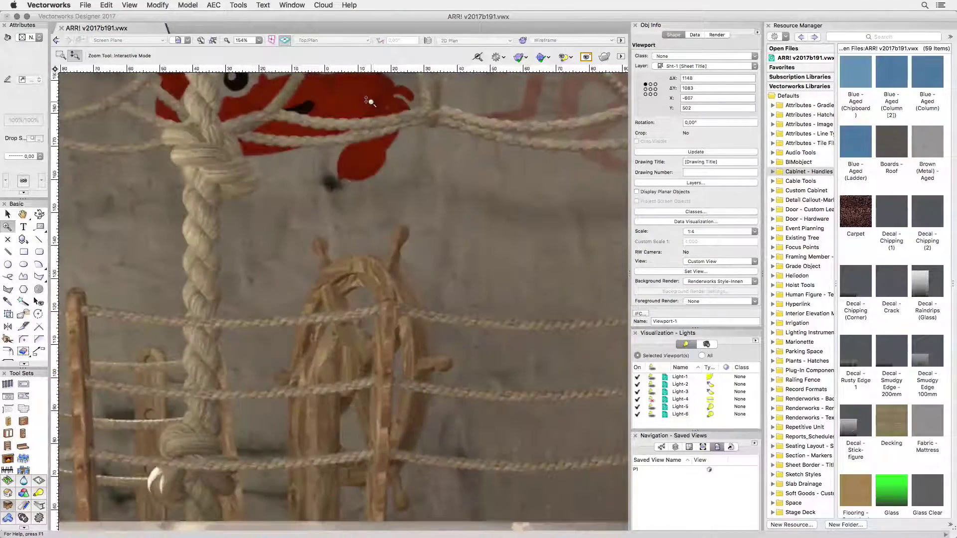
key(x)
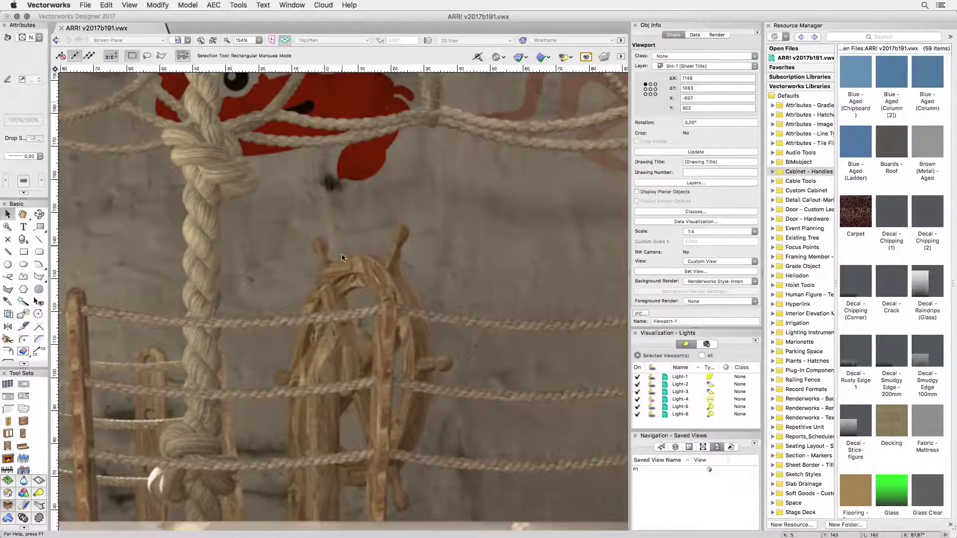
right_click(342, 264)
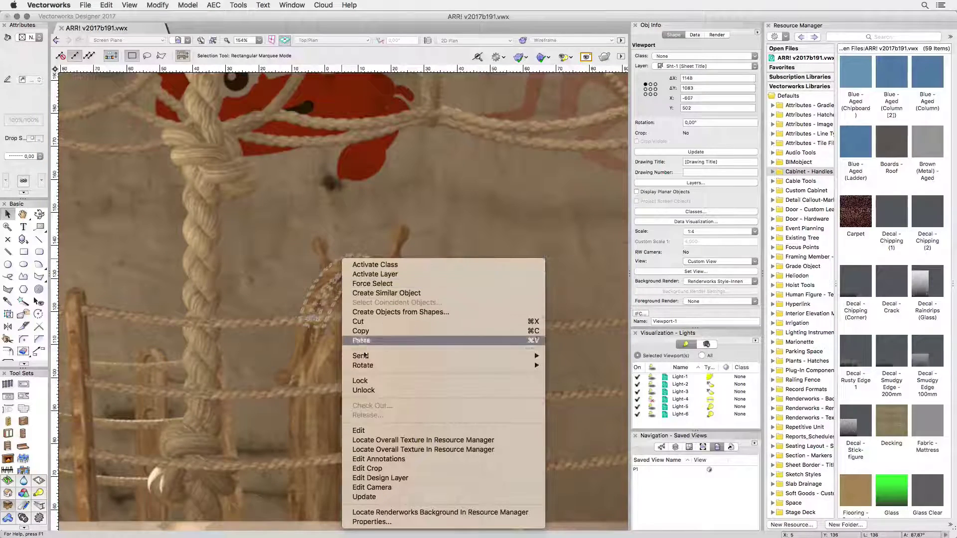
click(389, 481)
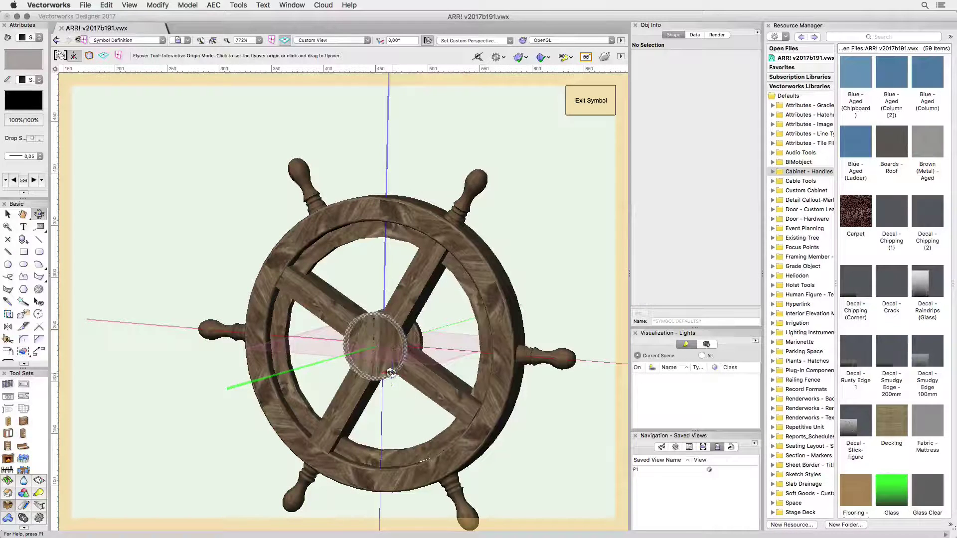
Step: Rotate the Wood - Acacia texture on the wheel's rim and handle to 59 with new offsets
key(x)
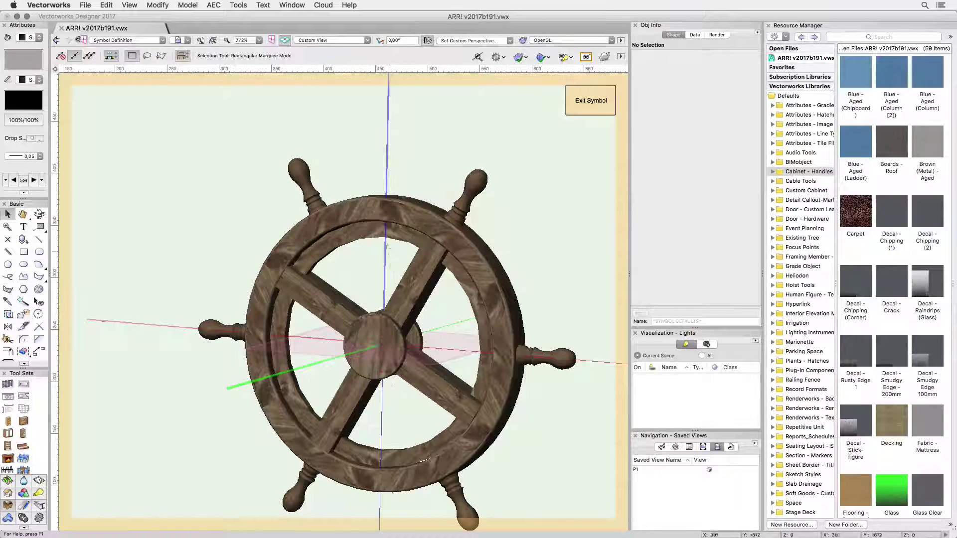
double_click(363, 215)
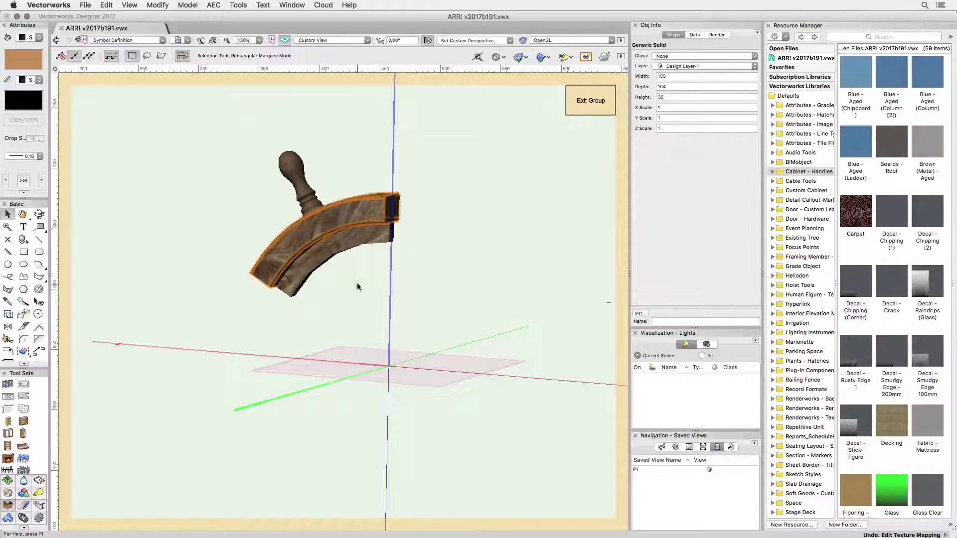
click(717, 35)
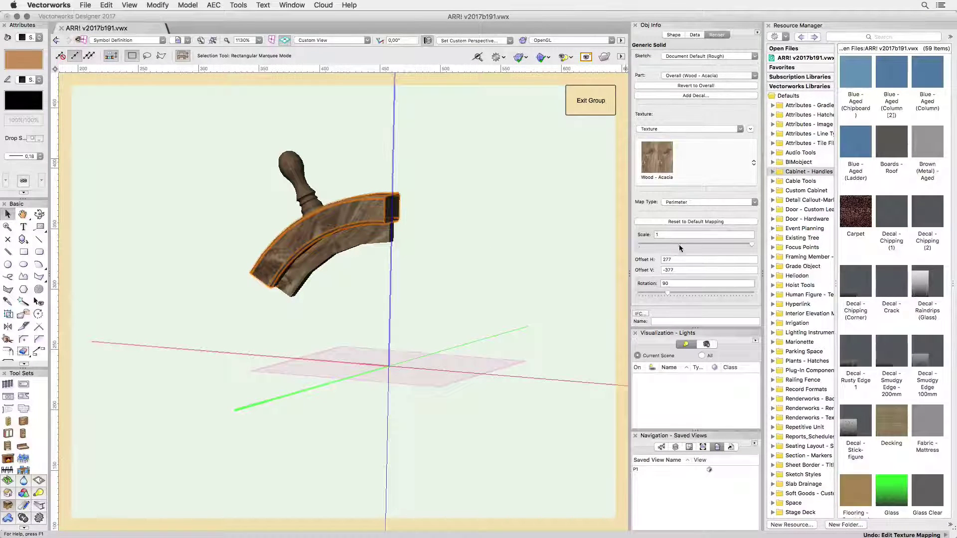
drag(667, 293, 675, 291)
click(371, 246)
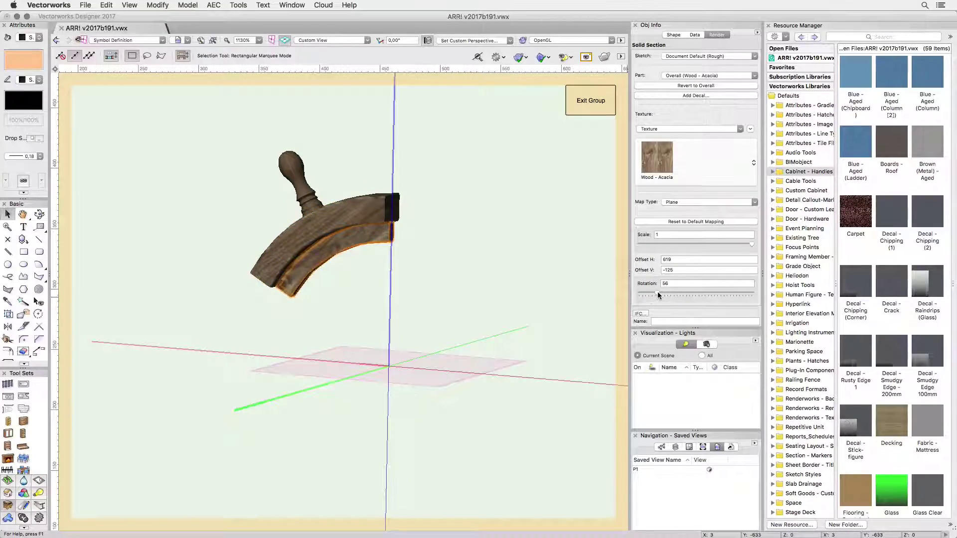
drag(657, 293, 660, 293)
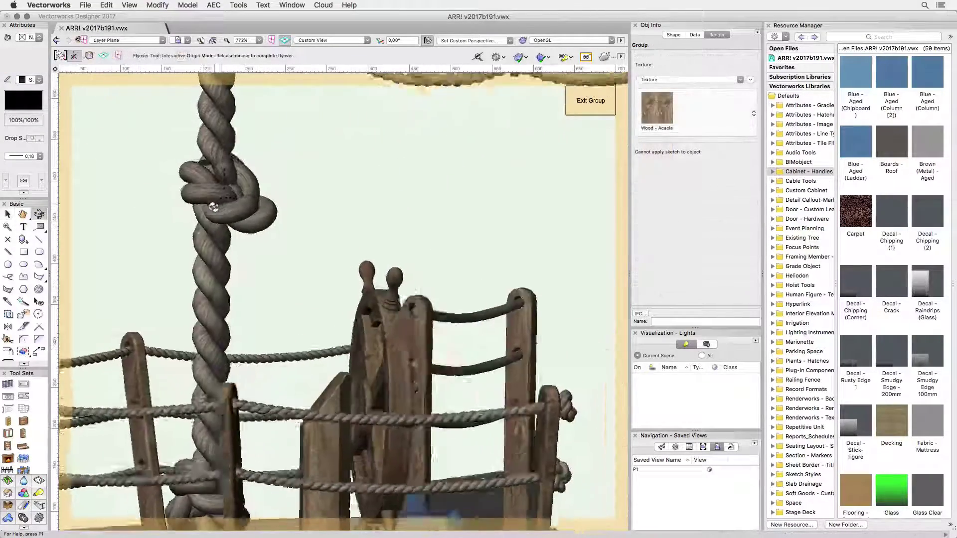
drag(222, 206, 223, 244)
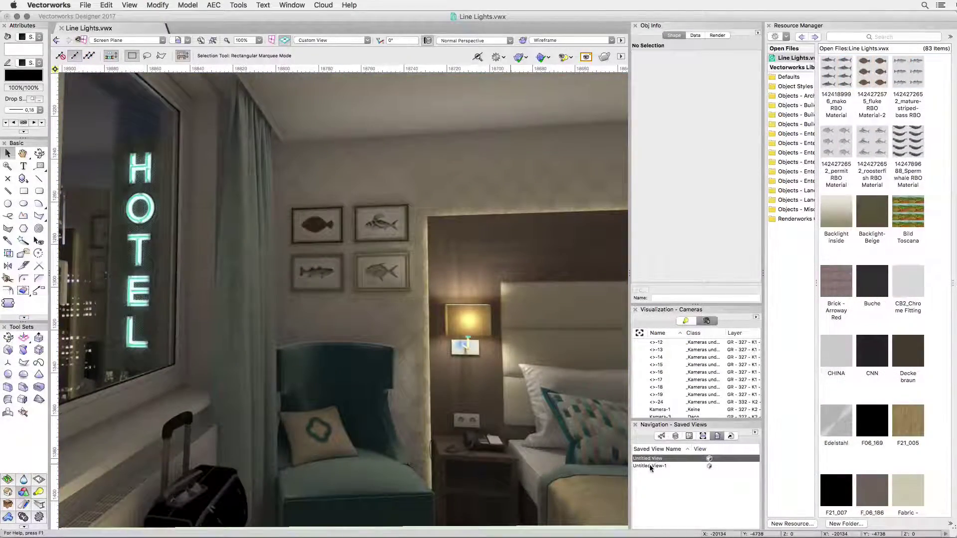
Step: Restore the Untitled View-1 saved view for a closer look at the hotel room
double_click(650, 465)
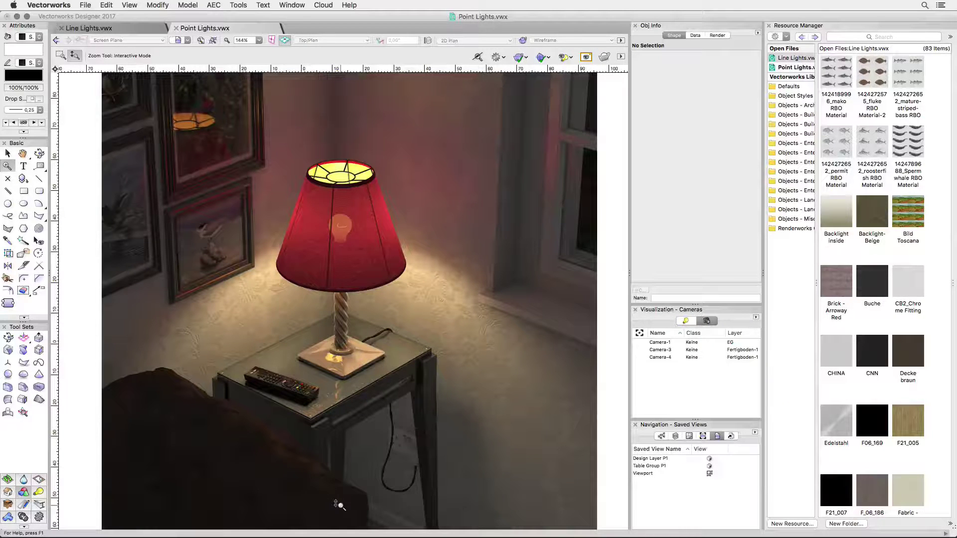
Step: Zoom in on the glass bedside table to examine the TV remote
drag(336, 504, 331, 494)
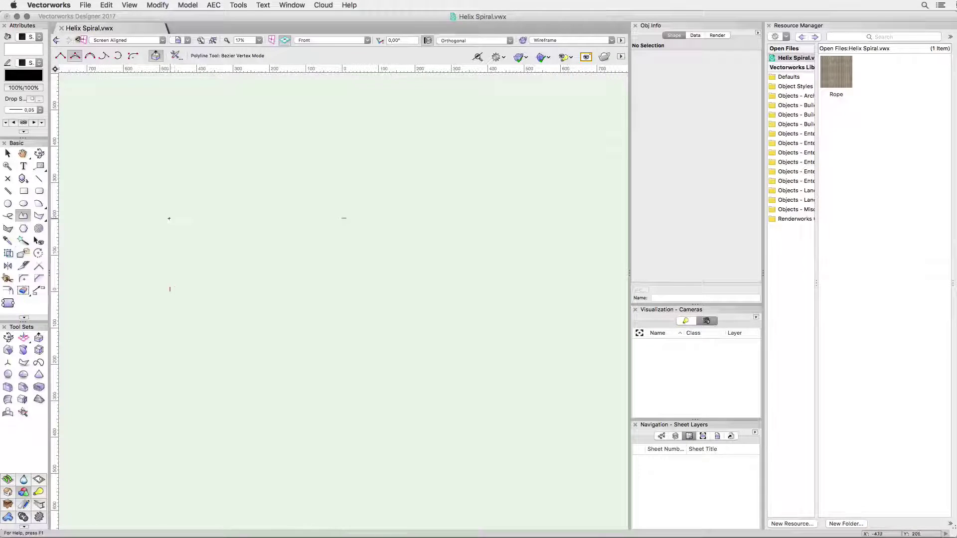
Step: Draw a gently sagging three-point Bezier curve across the drawing
click(161, 221)
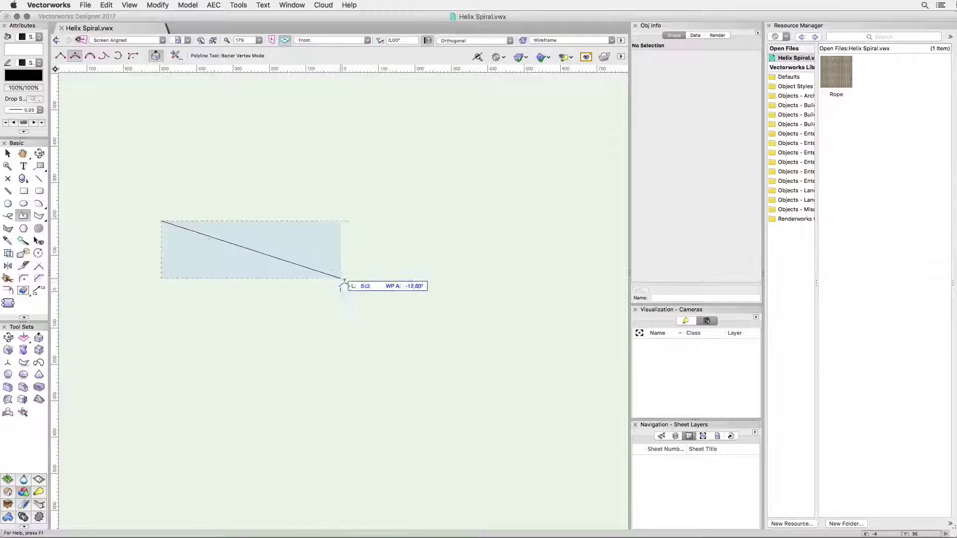
click(344, 281)
double_click(523, 221)
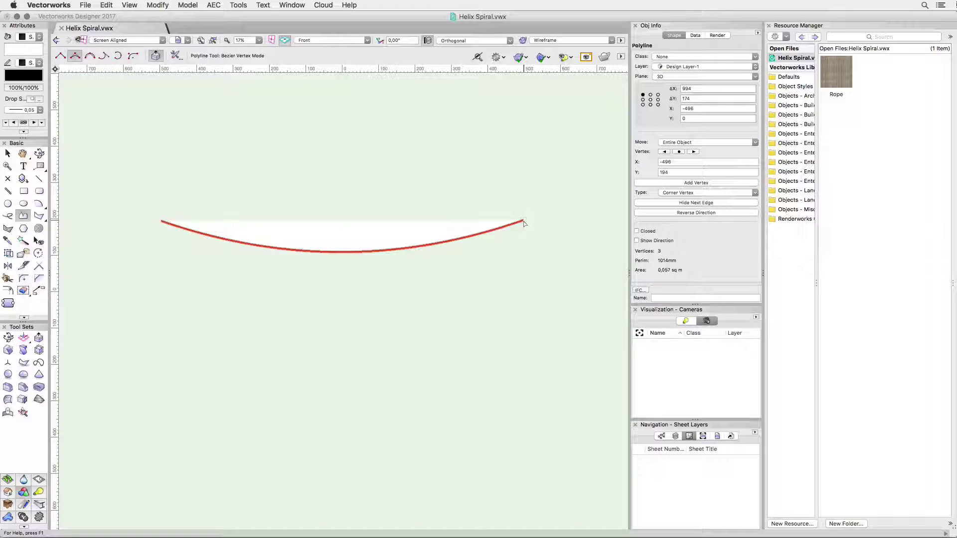
double_click(523, 223)
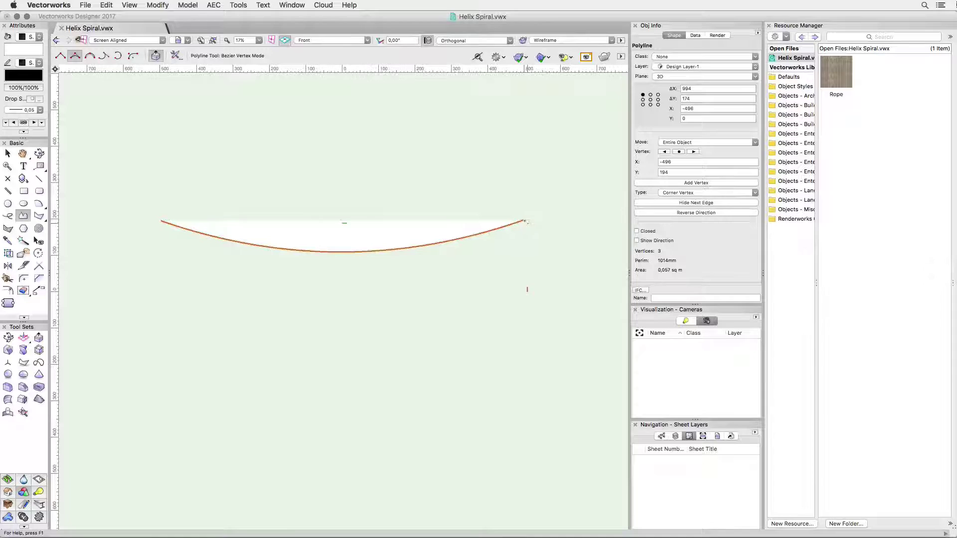
Step: Create a helix spiral along the curve with 30 turns and start and end radius 20
click(191, 6)
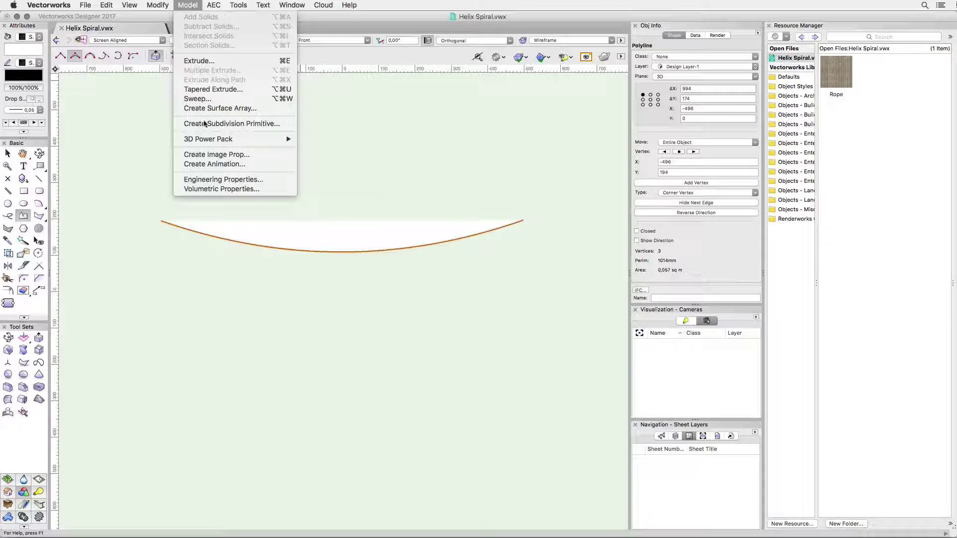
mouse_move(208, 139)
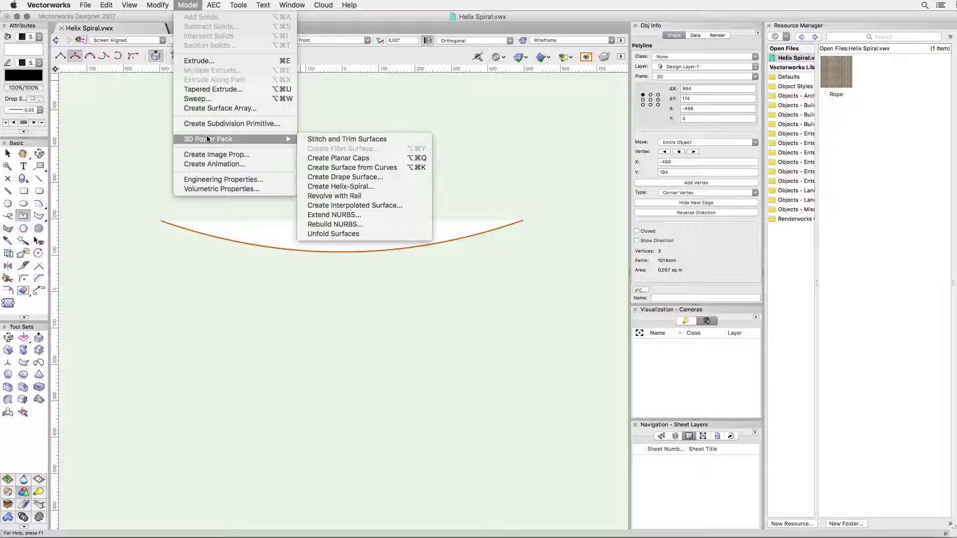
click(333, 187)
text(30)
key(Tab)
key(Tab)
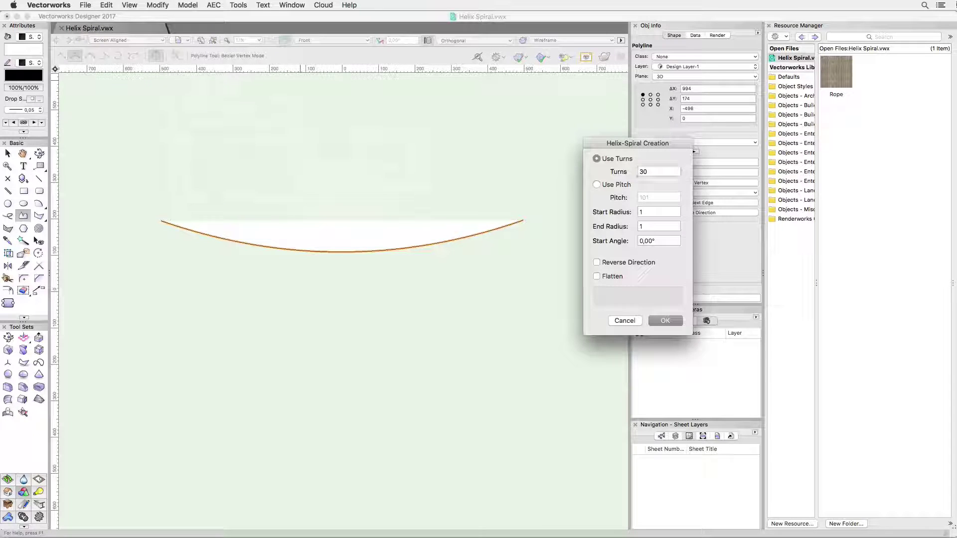
text(20)
key(Tab)
text(2)
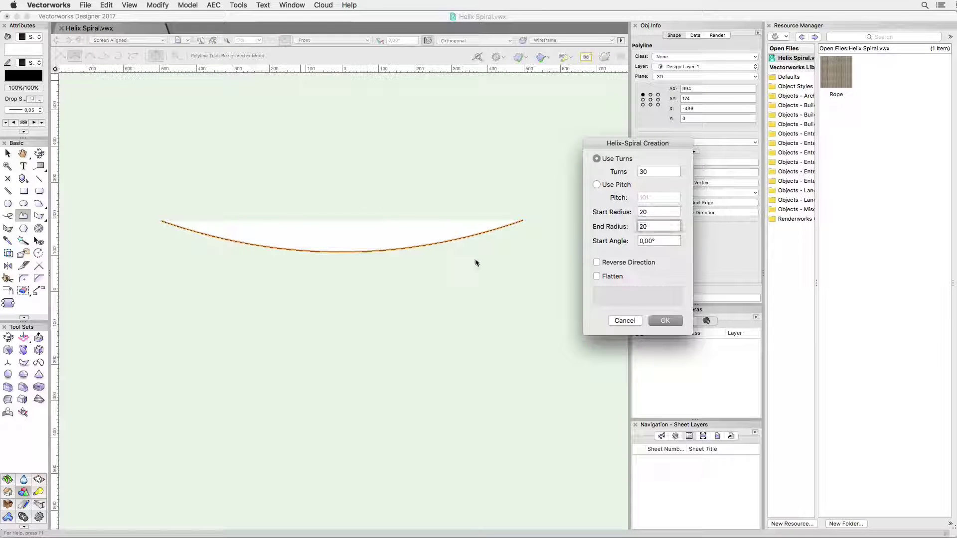
click(665, 320)
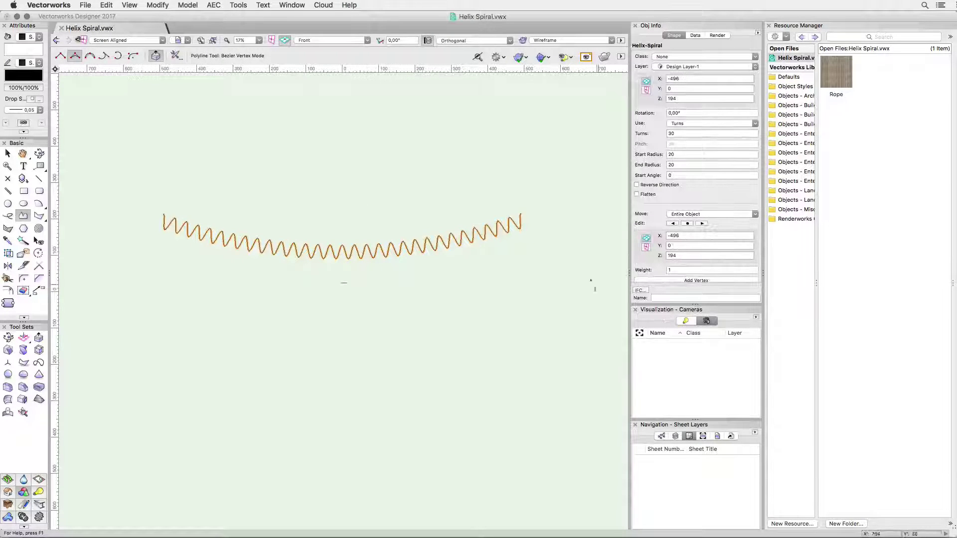
Step: Set the helix copy's Start Angle to 180 so it interleaves with the first
key(shift+c)
mouse_move(527, 279)
mouse_down()
mouse_move(500, 321)
mouse_move(329, 367)
mouse_up()
key(x)
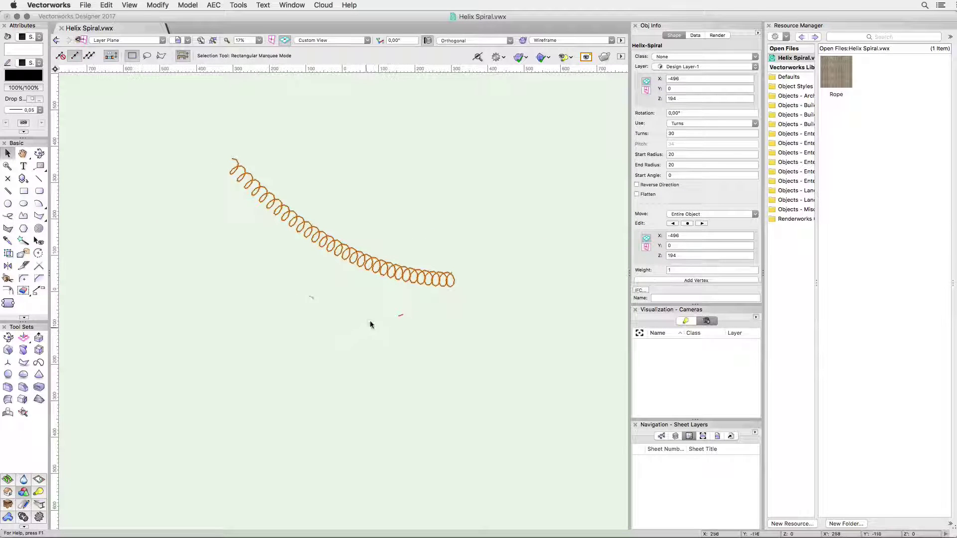
click(670, 175)
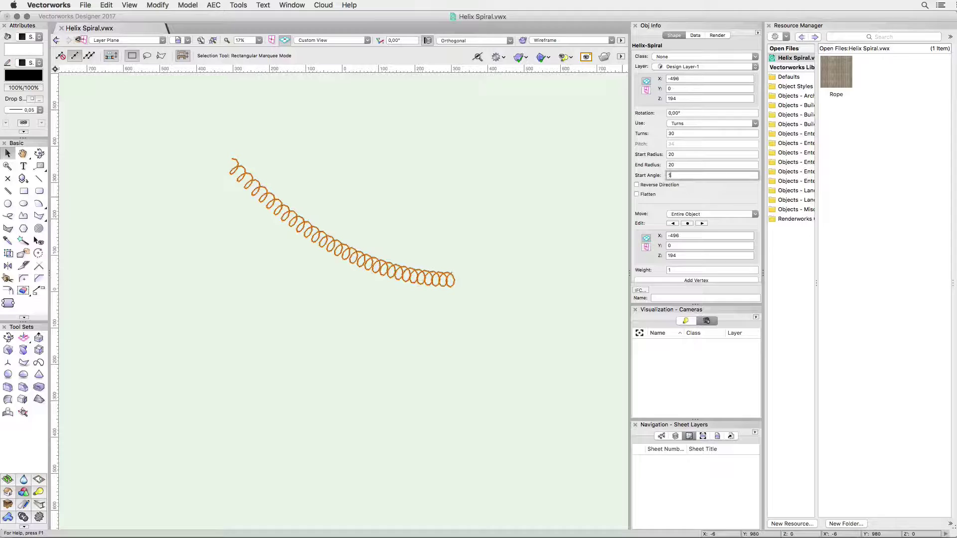
text(180)
key(Return)
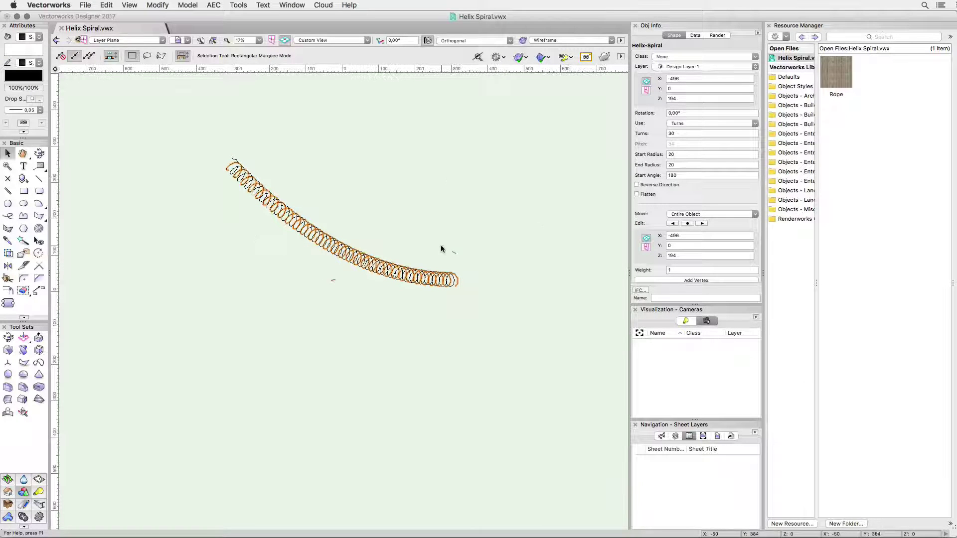
Step: Draw a circle beside the helix ends and set its diameter to 20
key(c)
drag(460, 263, 466, 178)
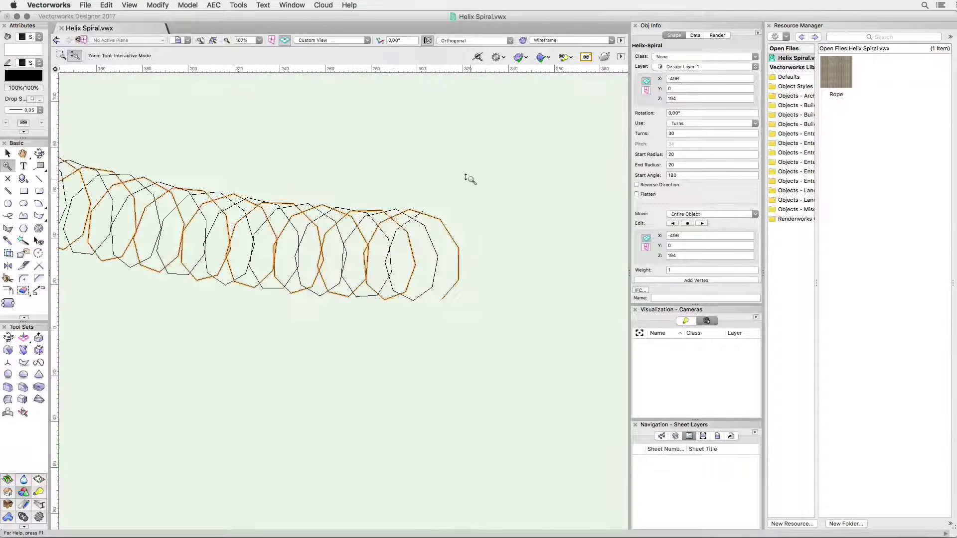
key(0)
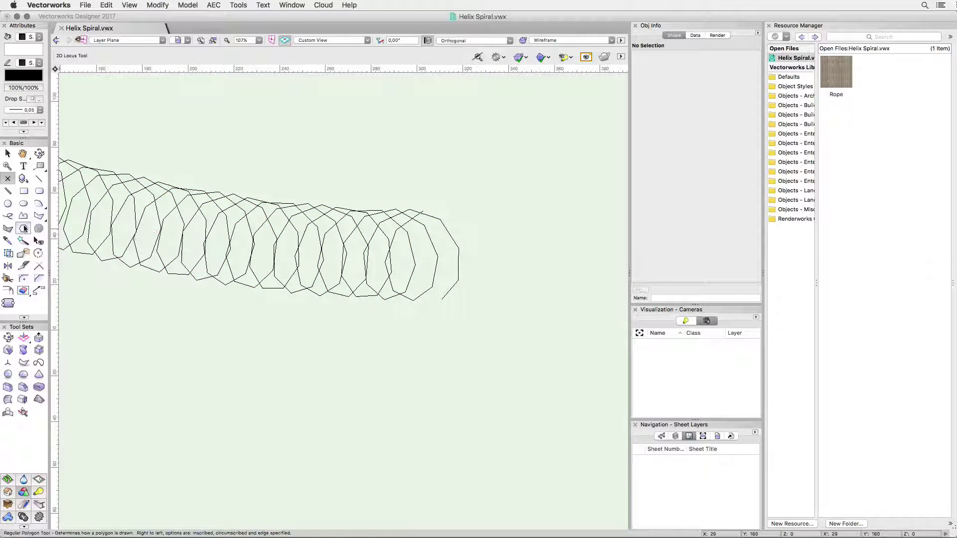
click(8, 203)
click(527, 261)
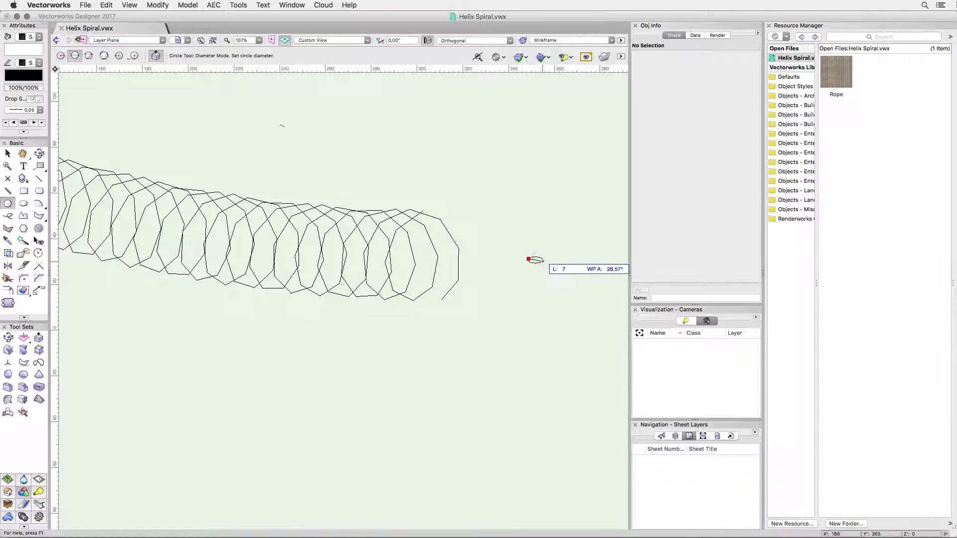
click(549, 263)
key(x)
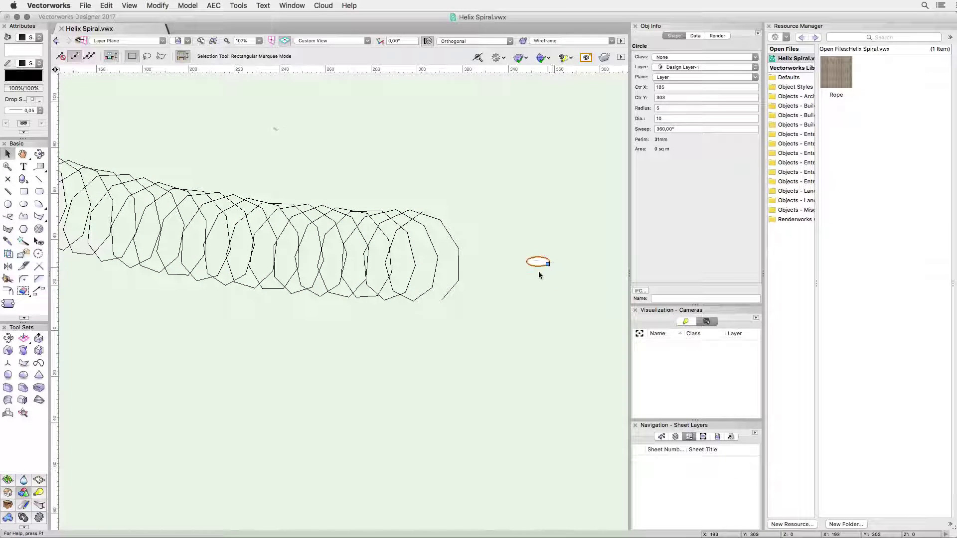
double_click(668, 119)
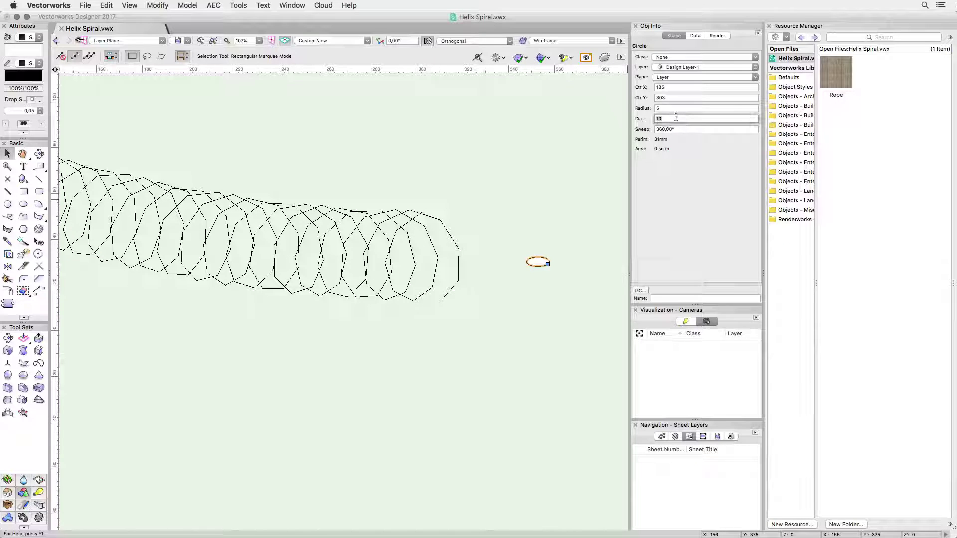
text(20)
key(Return)
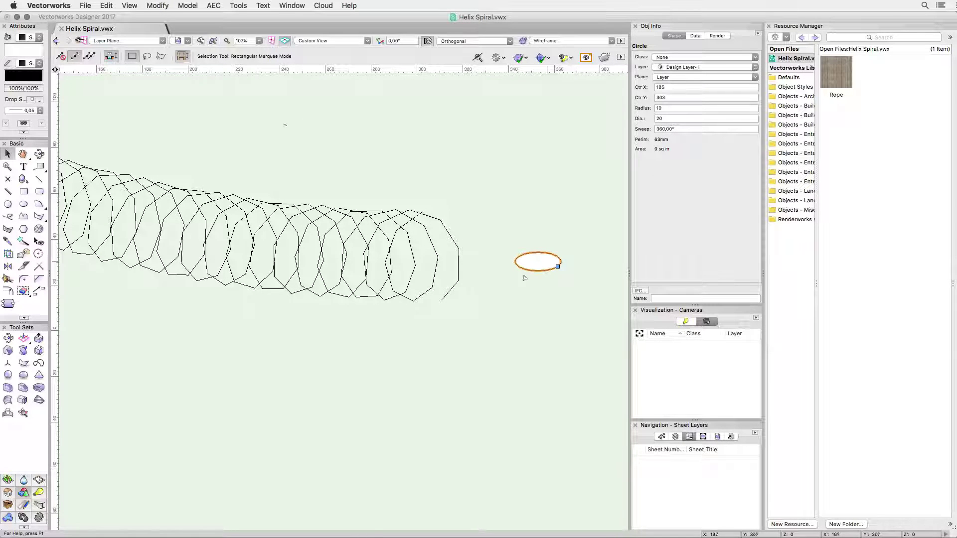
Step: Extrude the 20 diameter circle along each of the two helices with Extrude Along Path
shift+click(449, 230)
click(187, 5)
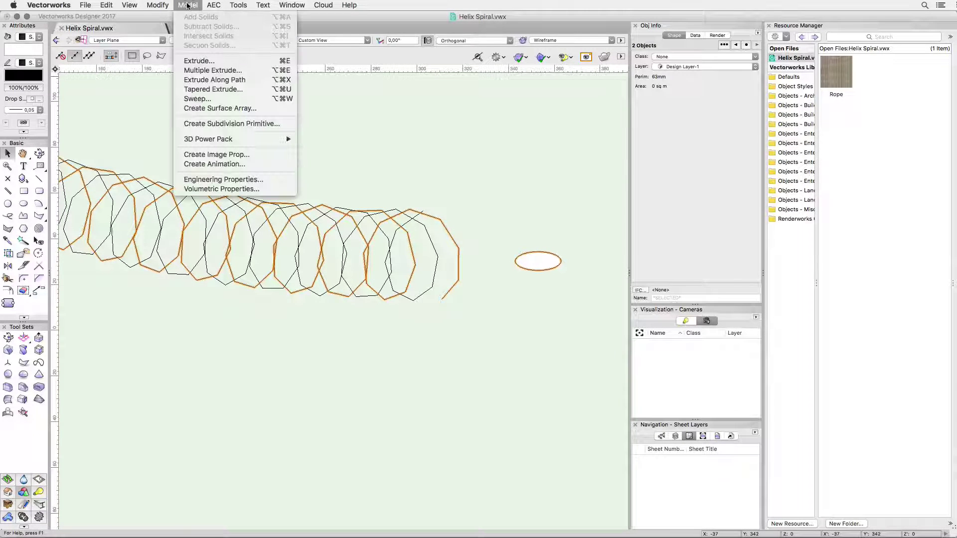
click(198, 80)
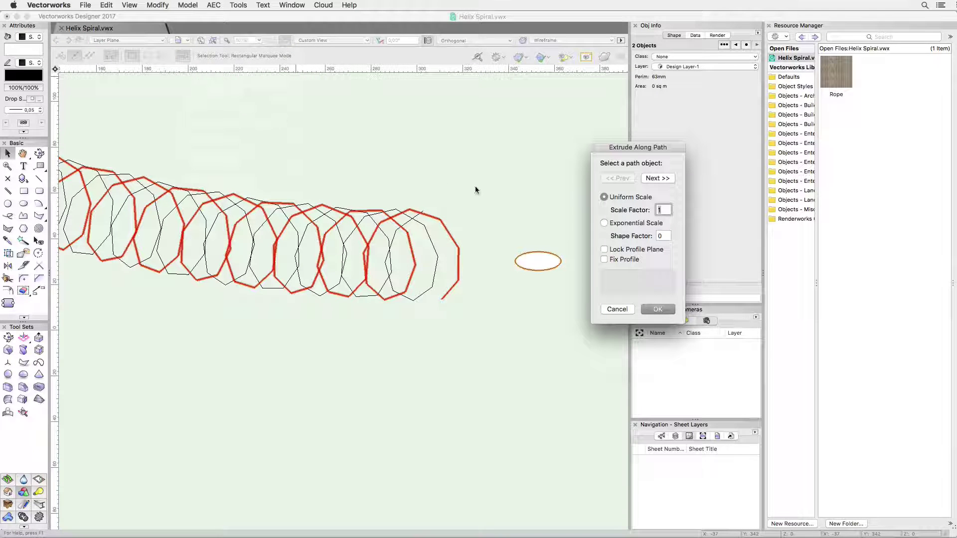
click(658, 309)
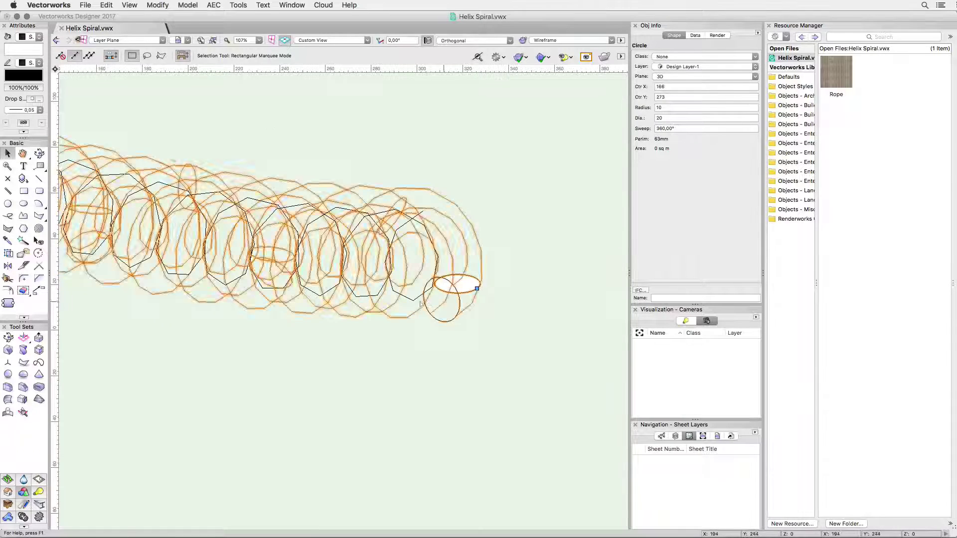
shift+click(413, 299)
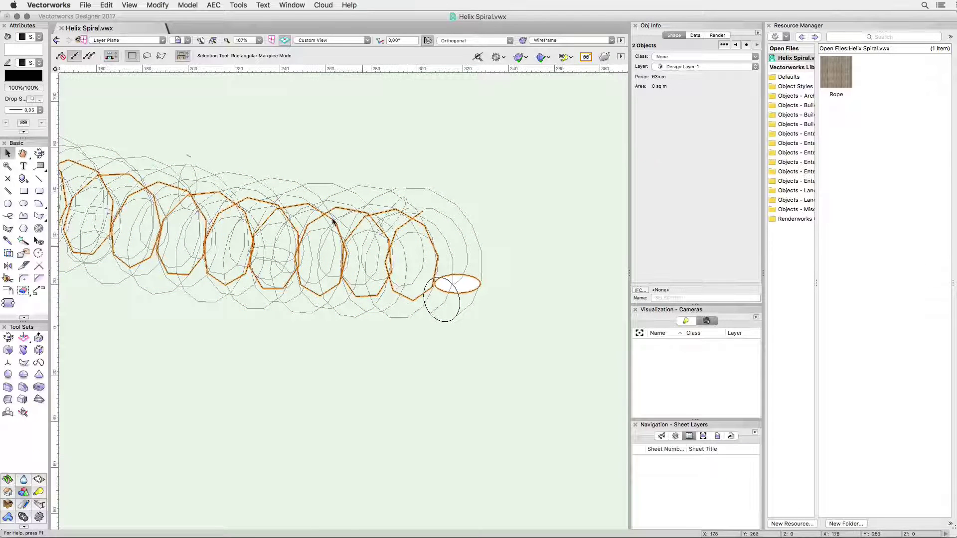
click(188, 5)
click(202, 82)
Step: Finish the second extrusion, view it in OpenGL, and rotate the Rope texture to 39
key(Return)
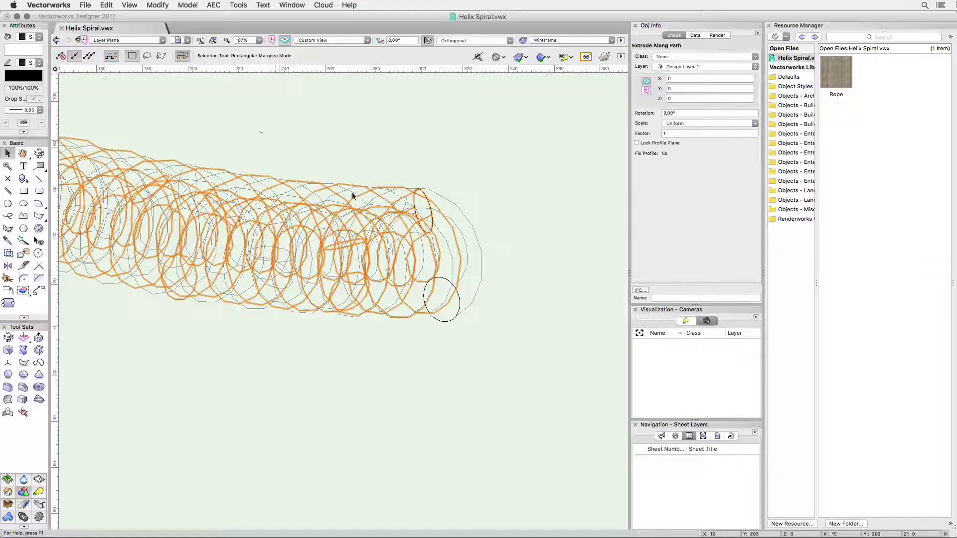
scroll(530, 286, down, 3)
key(super+shift+g)
key(shift+c)
drag(394, 189, 602, 207)
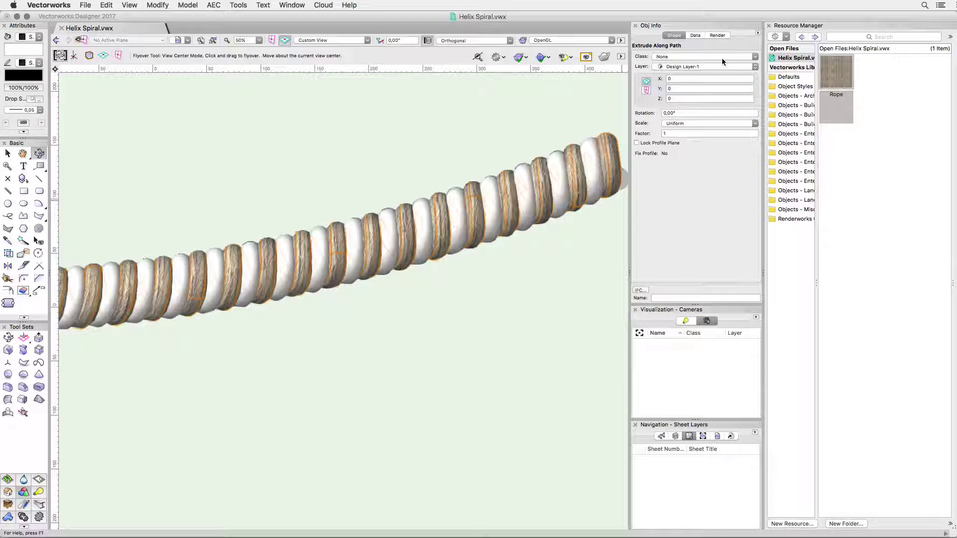
click(717, 35)
drag(641, 235, 652, 238)
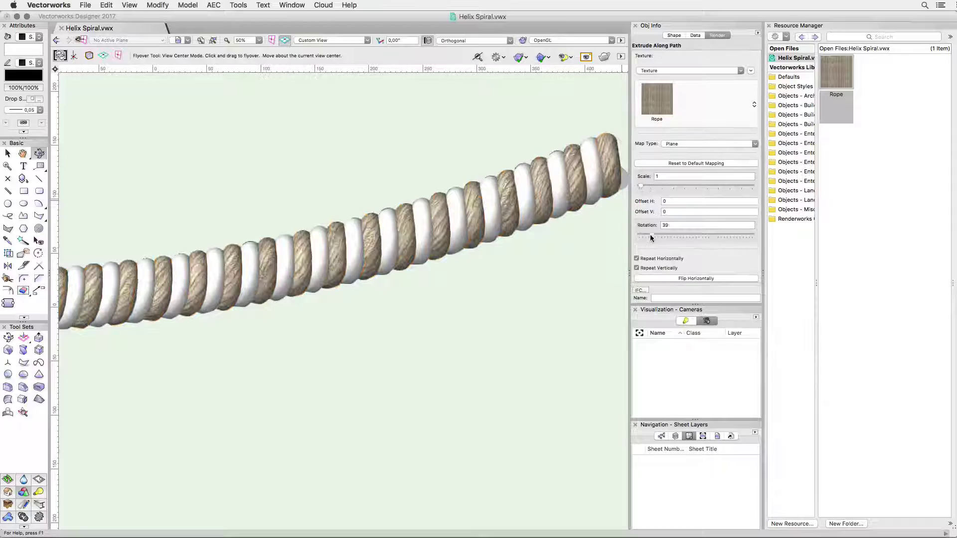
key(x)
scroll(729, 232, down, 3)
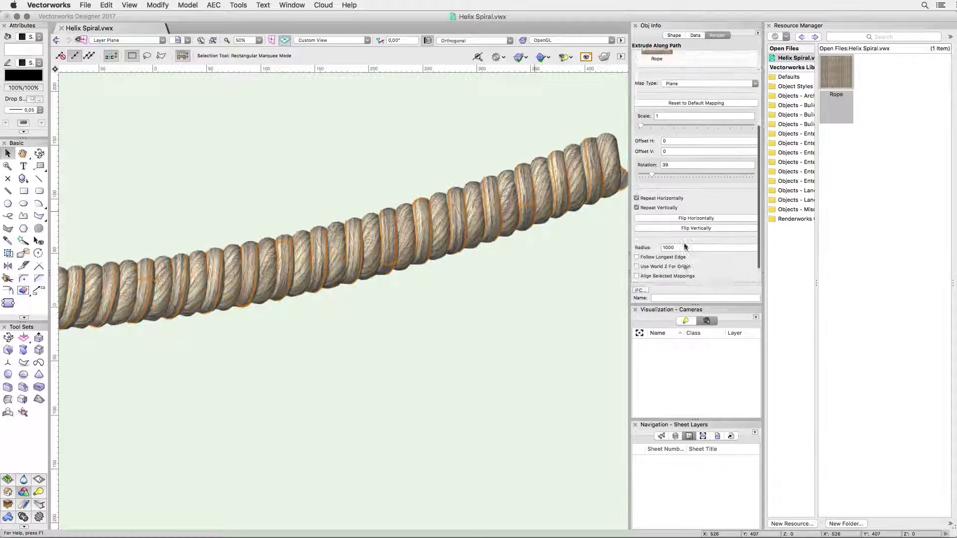
Step: Deselect the finished textured rope by clicking empty canvas
click(549, 265)
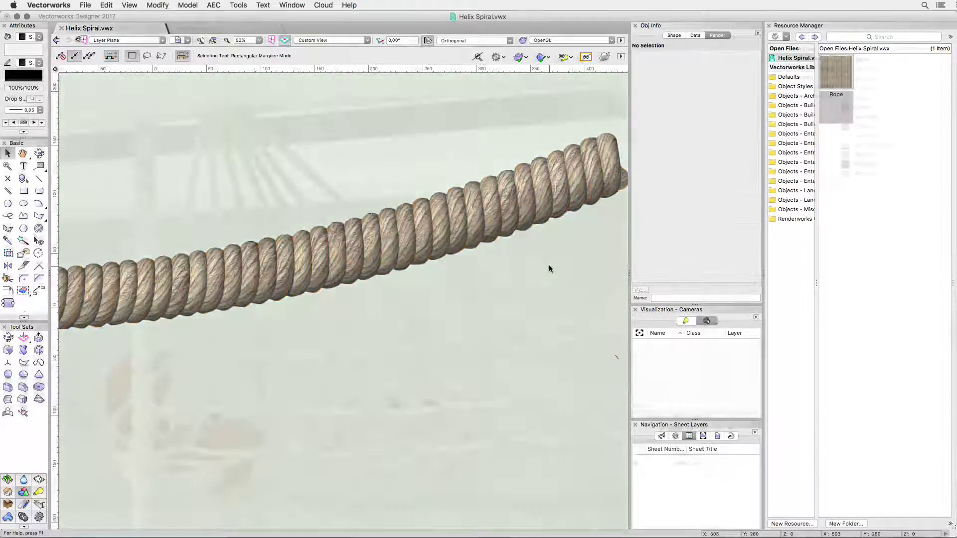